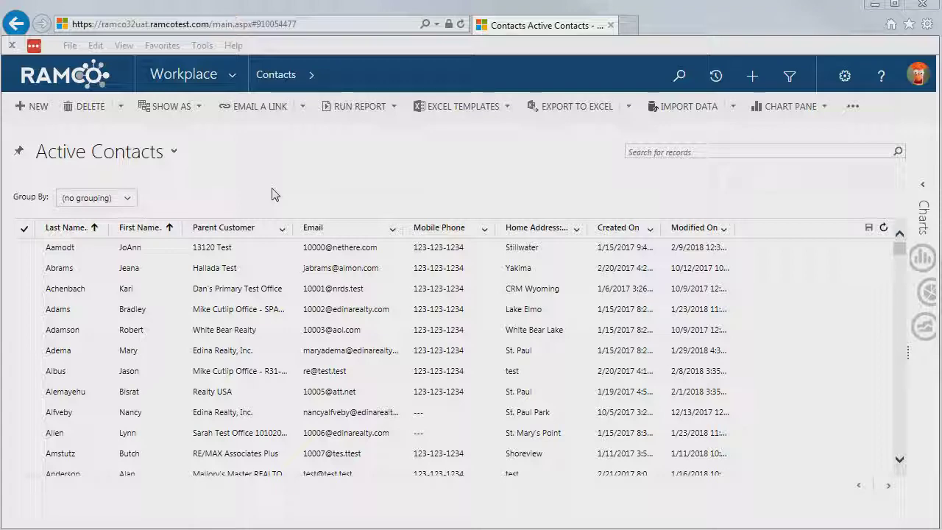
Expand the Workplace menu over the Active Contacts list to show the work areas
{"action": "left_click", "coordinate": [233, 76]}
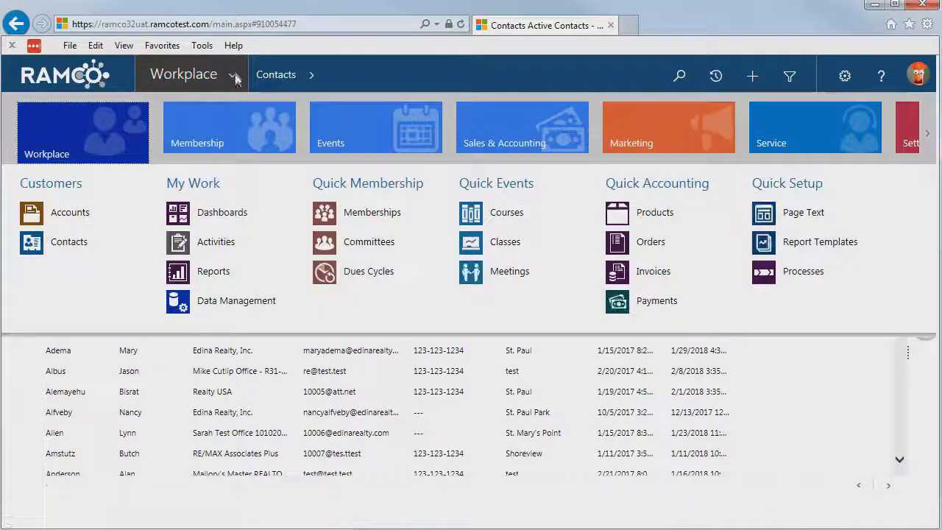
Open the Active Primary Memberships list and scroll through its 67 records
{"action": "mouse_move", "coordinate": [237, 131]}
{"action": "left_click", "coordinate": [81, 215]}
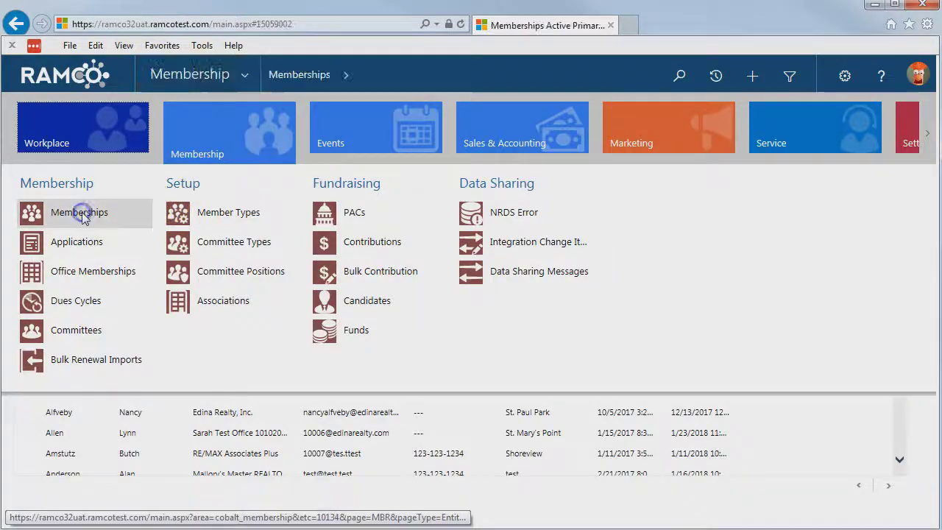
{"action": "scroll", "coordinate": [320, 317], "scroll_direction": "down", "scroll_amount": 2}
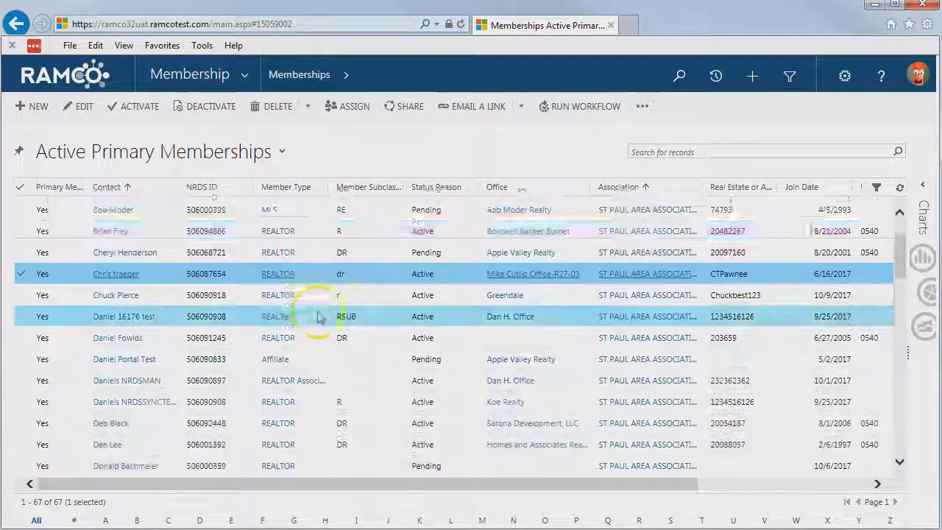
{"action": "scroll", "coordinate": [320, 316], "scroll_direction": "down", "scroll_amount": 10}
{"action": "scroll", "coordinate": [322, 344], "scroll_direction": "up", "scroll_amount": 6}
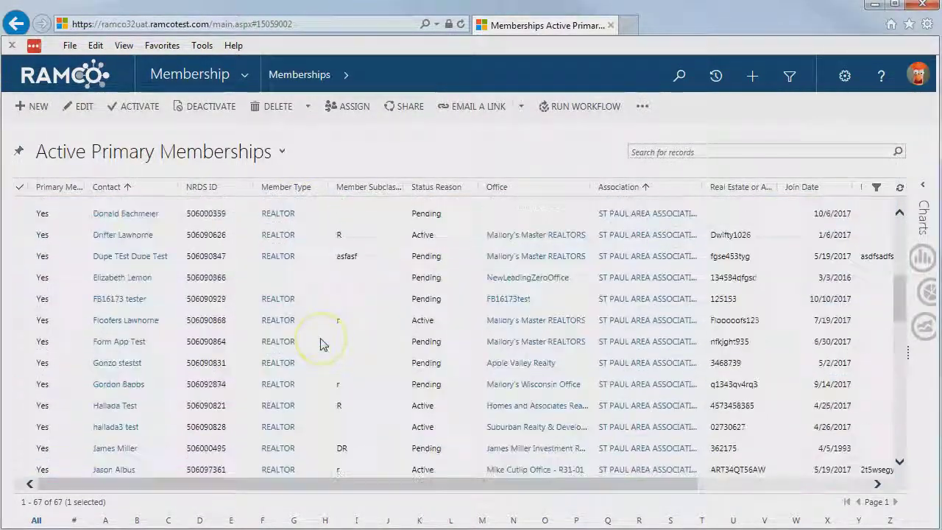
{"action": "scroll", "coordinate": [323, 343], "scroll_direction": "up", "scroll_amount": 3}
{"action": "scroll", "coordinate": [358, 273], "scroll_direction": "down", "scroll_amount": 2}
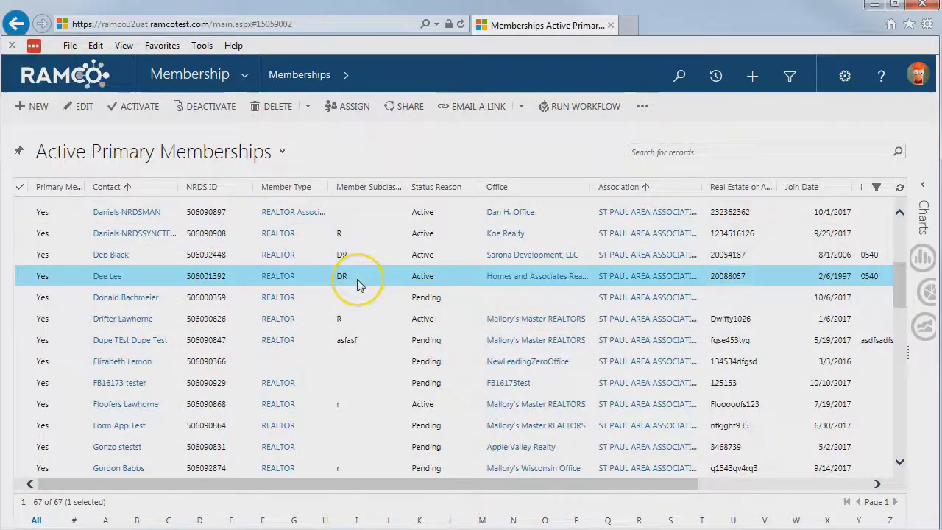
{"action": "scroll", "coordinate": [357, 287], "scroll_direction": "up", "scroll_amount": 2}
Select several membership rows to inspect their Member Subclass values
{"action": "left_click", "coordinate": [343, 279]}
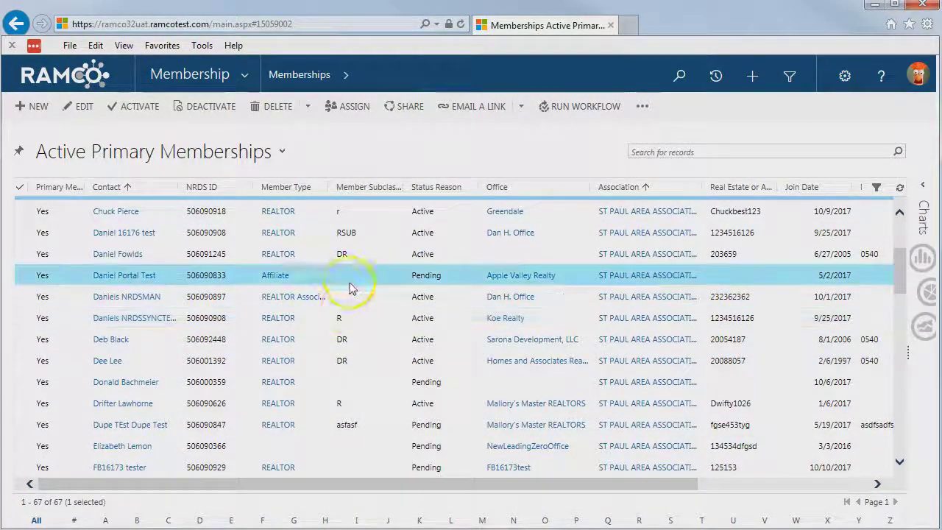
{"action": "left_click", "coordinate": [346, 294]}
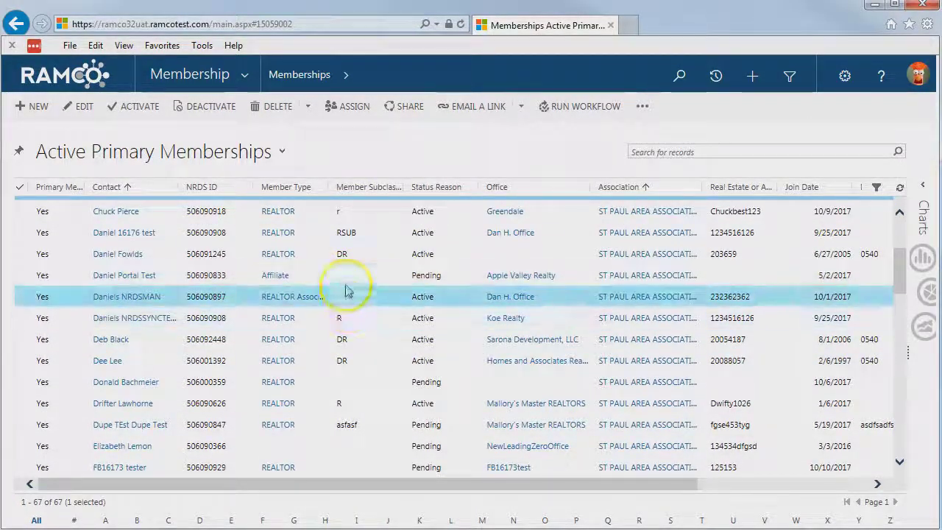
{"action": "scroll", "coordinate": [361, 360], "scroll_direction": "down", "scroll_amount": 3}
{"action": "left_click", "coordinate": [340, 317]}
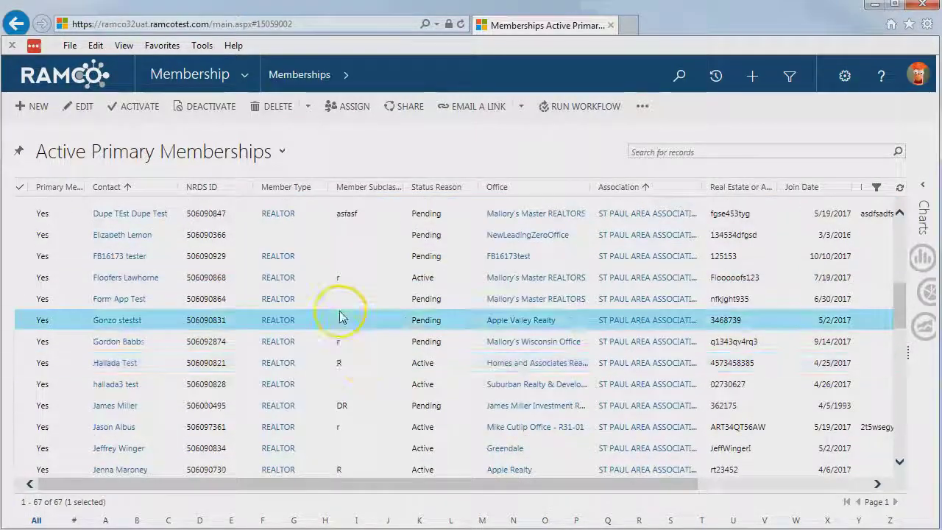
Filter memberships to empty Member Subclass (Contains No Data) and Member Type REALTOR
{"action": "left_click", "coordinate": [877, 188]}
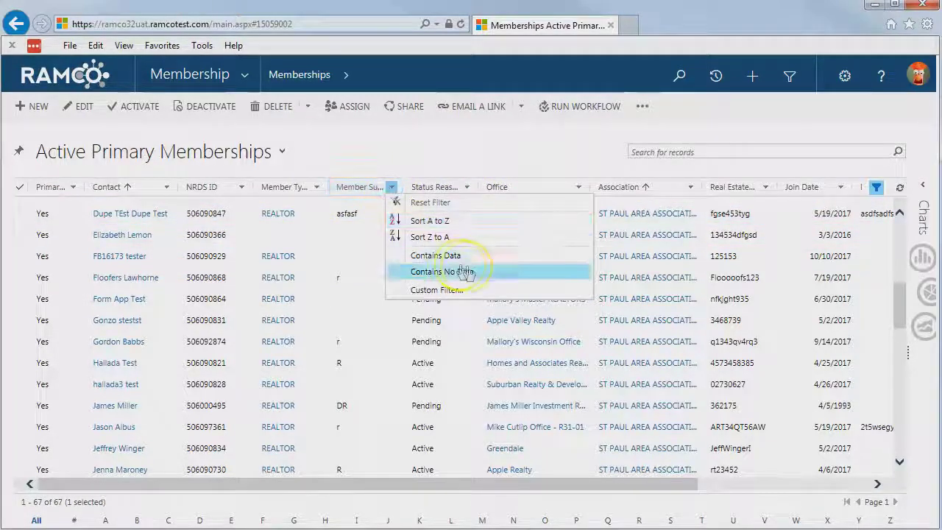
{"action": "left_click", "coordinate": [480, 275]}
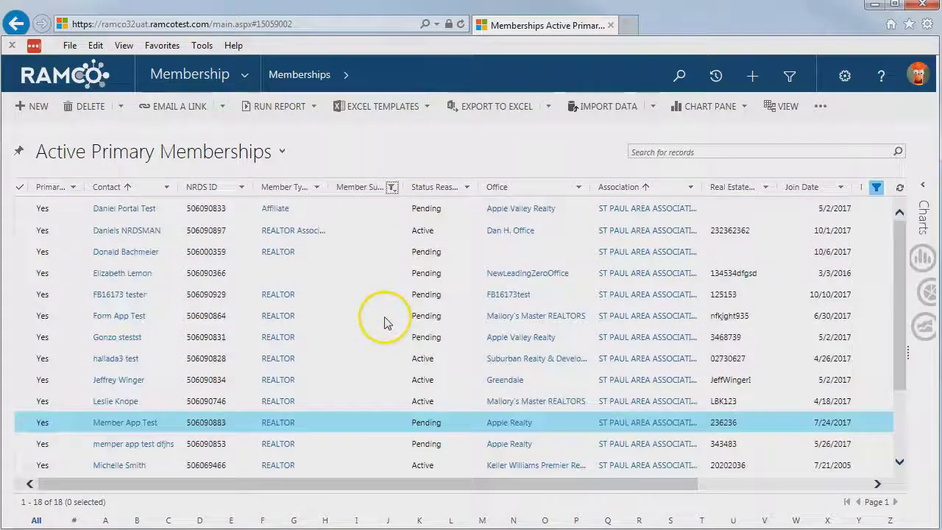
{"action": "left_click", "coordinate": [315, 187]}
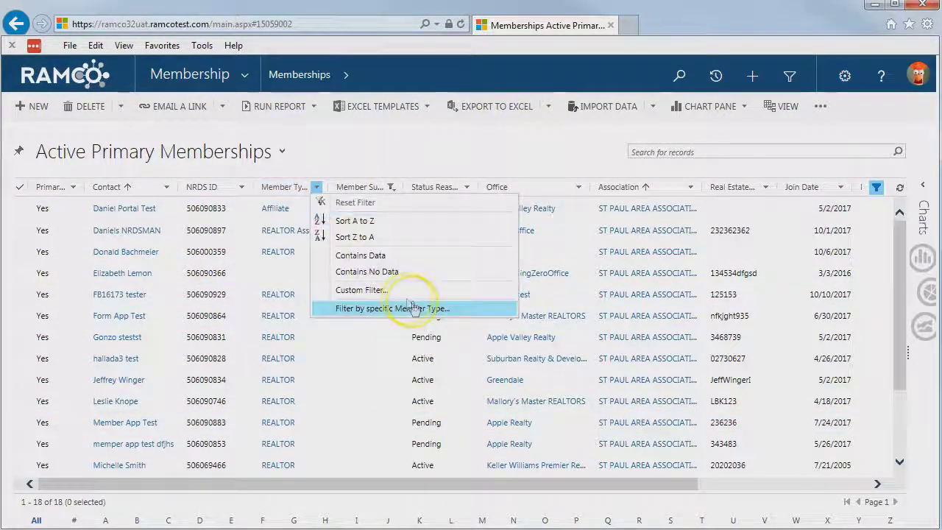
{"action": "left_click", "coordinate": [422, 315]}
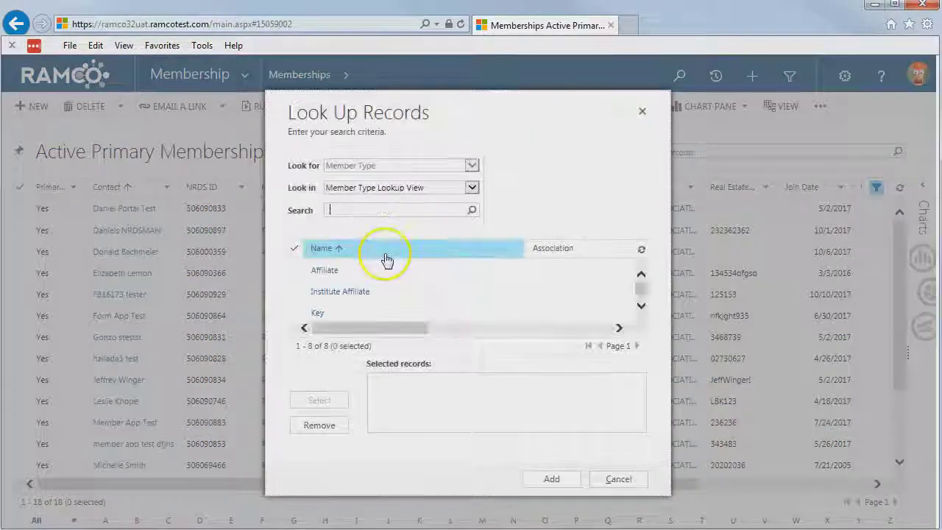
{"action": "scroll", "coordinate": [412, 297], "scroll_direction": "down", "scroll_amount": 3}
{"action": "left_click", "coordinate": [411, 301]}
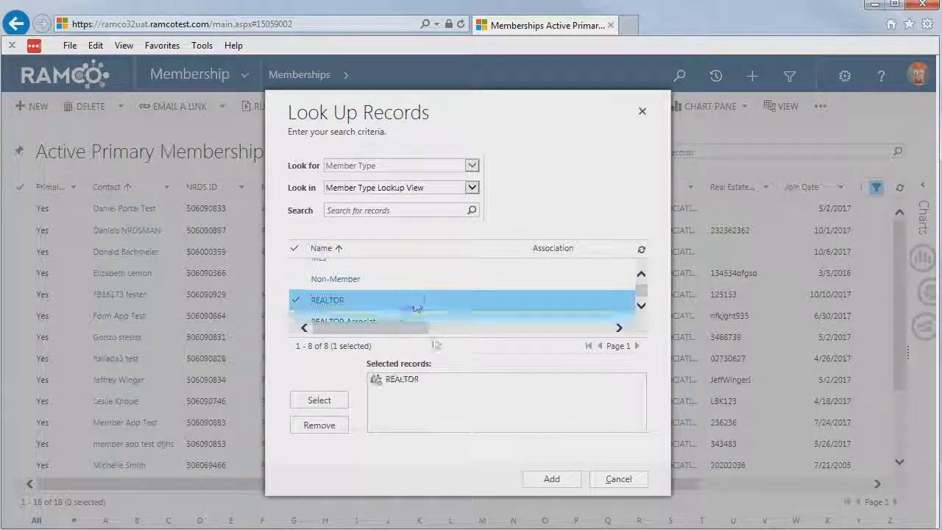
{"action": "left_click", "coordinate": [553, 479]}
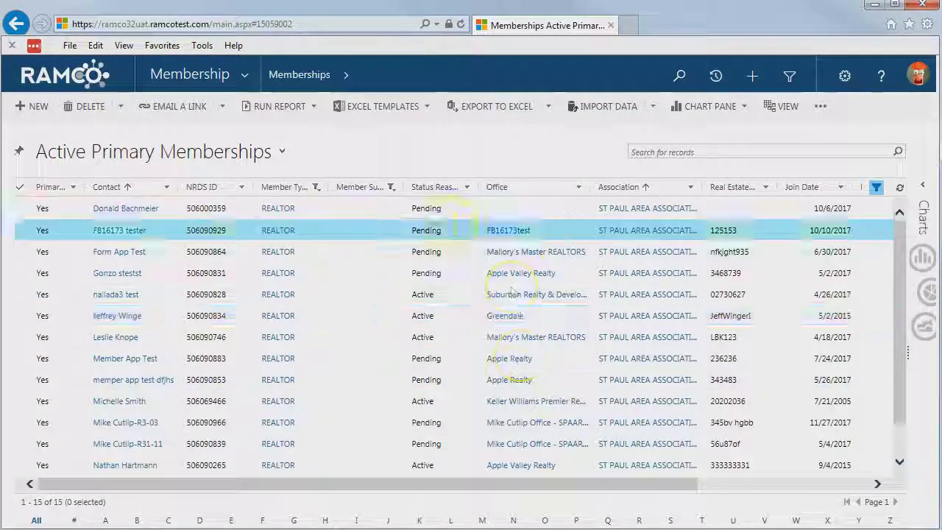
Review the 15 filtered records and export them to Excel
{"action": "scroll", "coordinate": [330, 227], "scroll_direction": "down", "scroll_amount": 1}
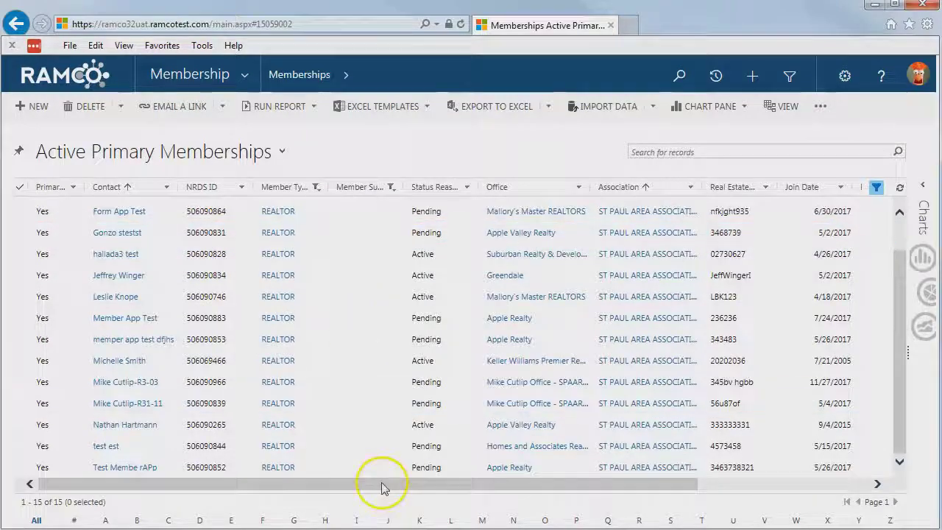
{"action": "scroll", "coordinate": [368, 300], "scroll_direction": "up", "scroll_amount": 1}
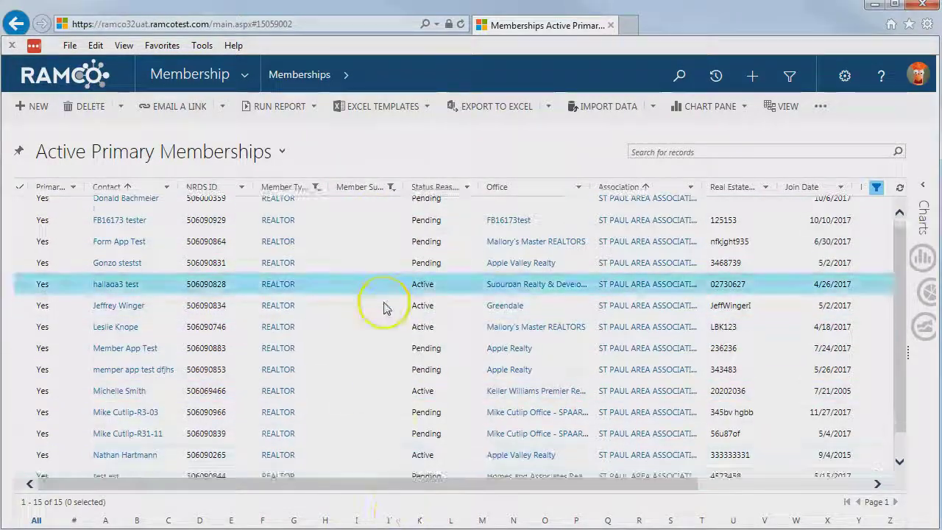
{"action": "scroll", "coordinate": [372, 305], "scroll_direction": "down", "scroll_amount": 1}
{"action": "scroll", "coordinate": [360, 247], "scroll_direction": "up", "scroll_amount": 1}
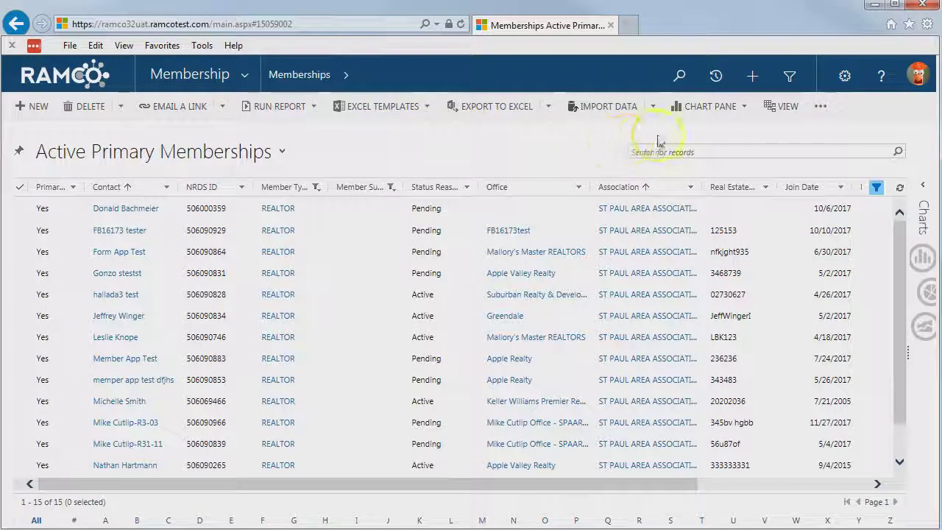
{"action": "left_click", "coordinate": [500, 111]}
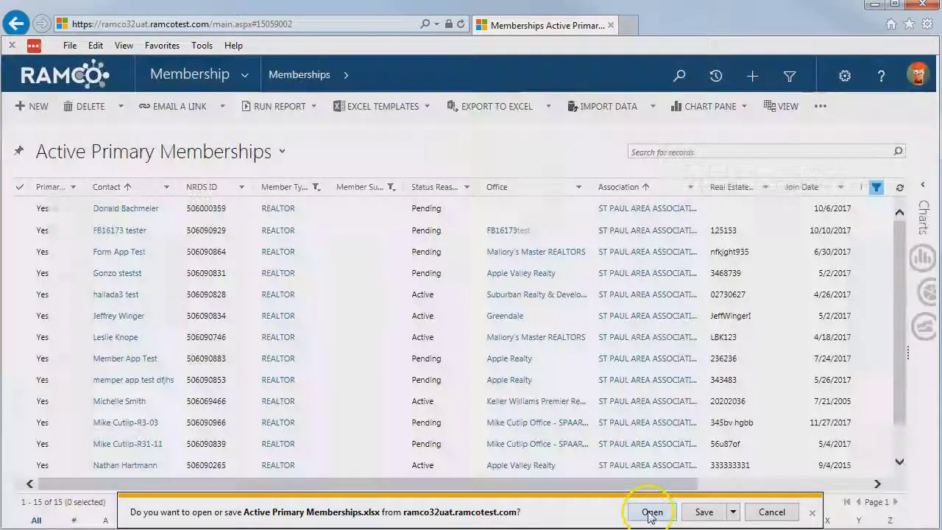
Open the downloaded Active Primary Memberships.xlsx in Excel and select cell H2
{"action": "left_click", "coordinate": [651, 511]}
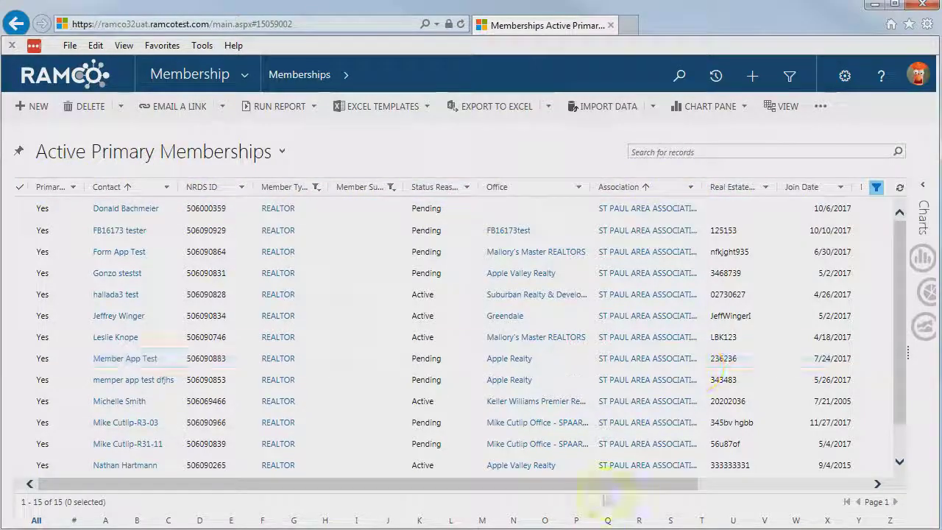
{"action": "left_click_drag", "start_coordinate": [640, 488], "coordinate": [479, 494]}
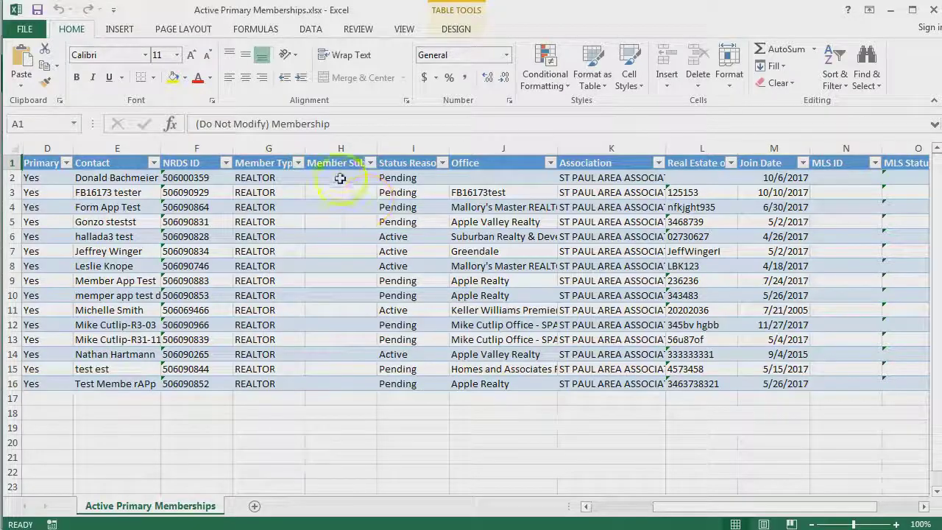
{"action": "left_click", "coordinate": [340, 177]}
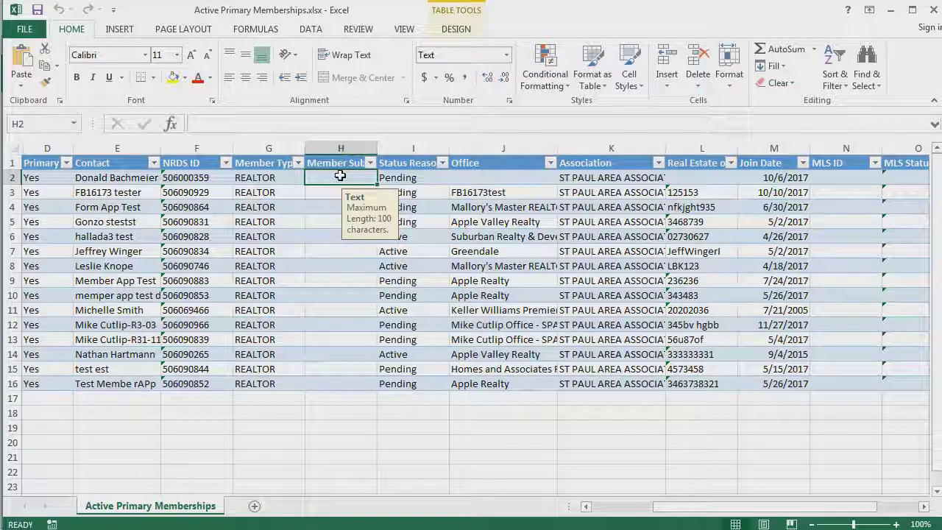
Enter R in H2, then copy it down through H16 for all 15 rows
{"action": "type", "text": "R"}
{"action": "key", "text": "Return"}
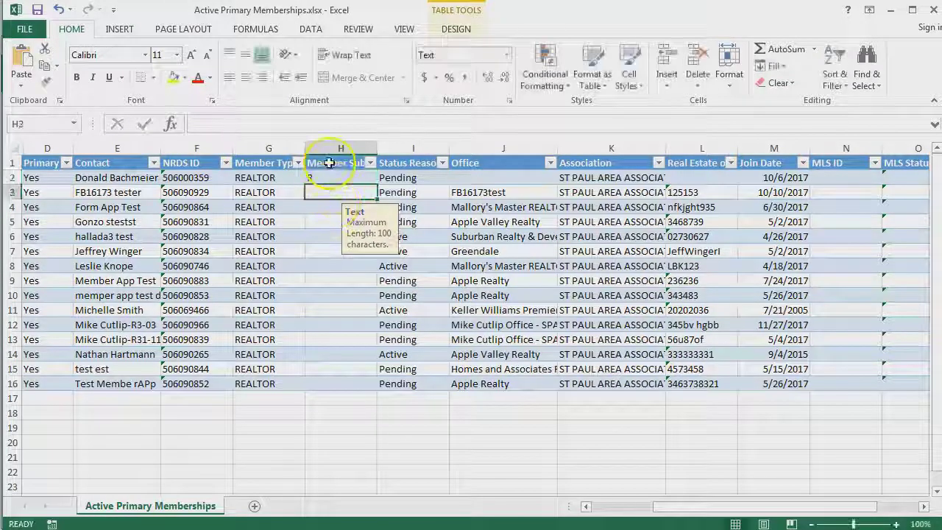
{"action": "left_click", "coordinate": [331, 176]}
{"action": "key", "text": "ctrl+c"}
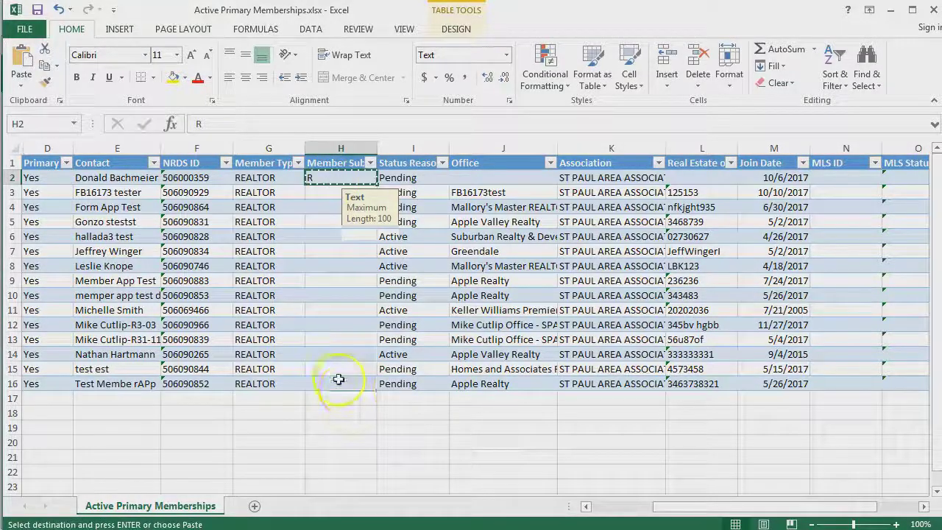
{"action": "left_click", "coordinate": [338, 379], "text": "shift"}
{"action": "key", "text": "ctrl+v"}
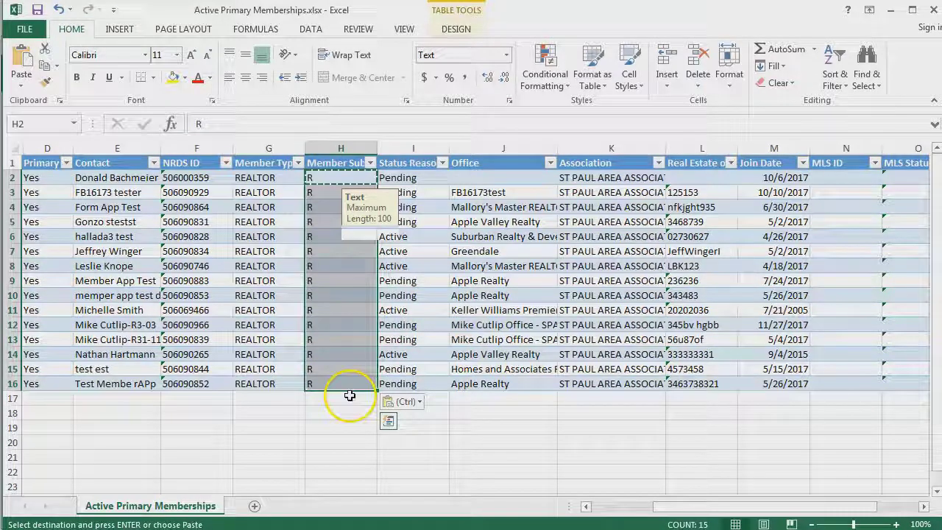
{"action": "left_click", "coordinate": [345, 341]}
{"action": "key", "text": "Escape"}
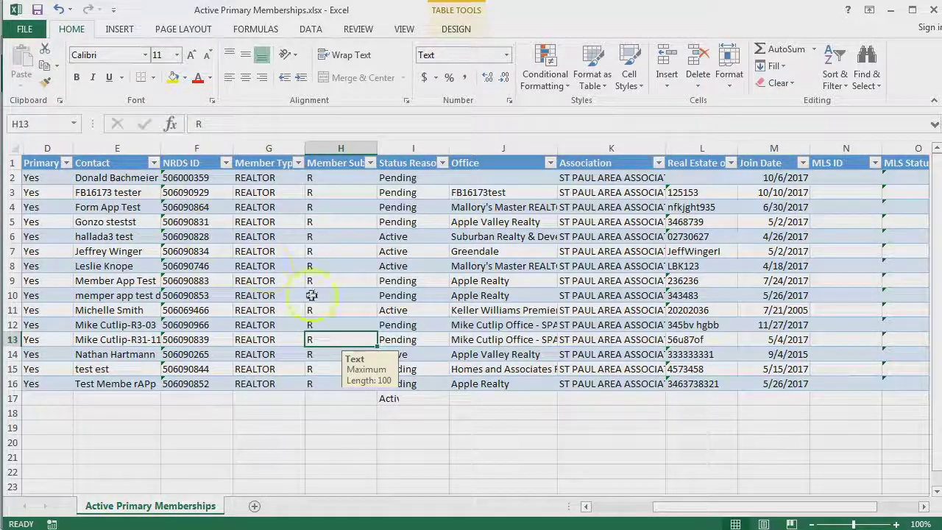
{"action": "left_click", "coordinate": [341, 248]}
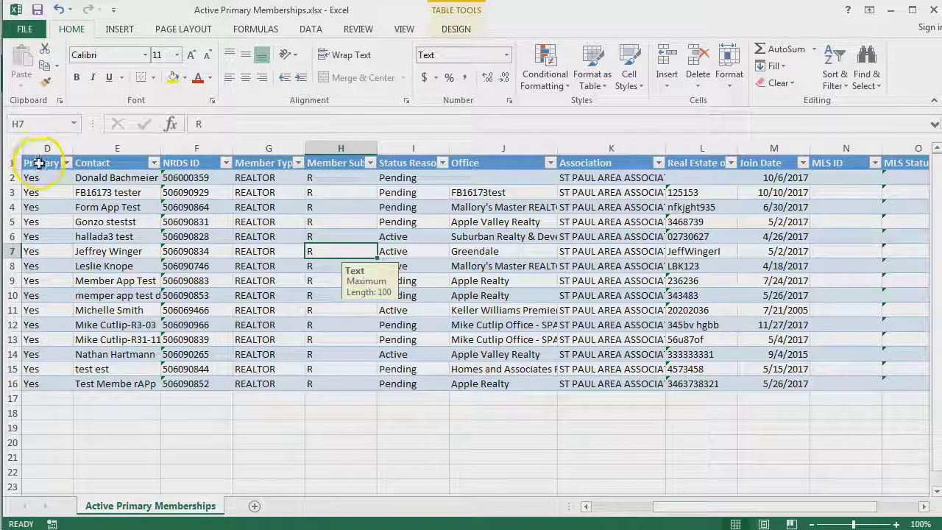
Save As Active Primary Memberships.xlsx into Committee Import, then exit Excel back to RAMCO
{"action": "left_click", "coordinate": [30, 29]}
{"action": "left_click", "coordinate": [66, 175]}
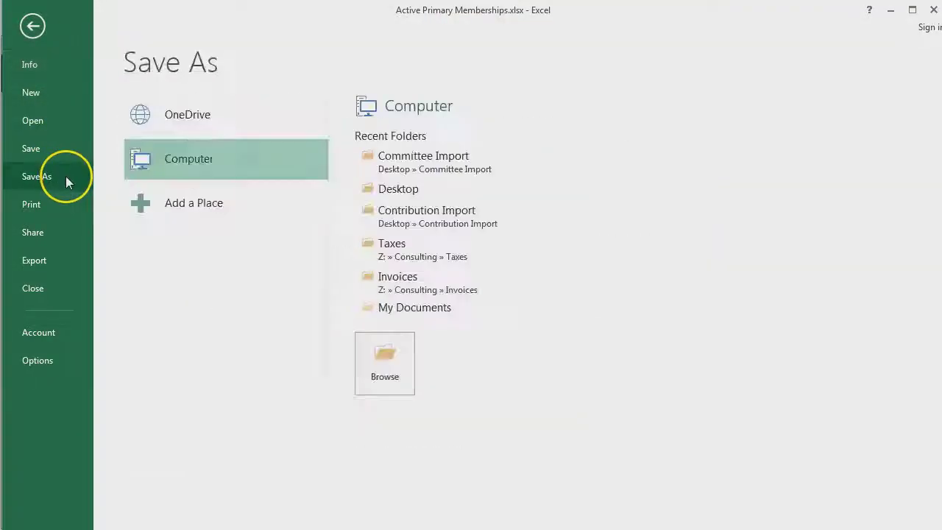
{"action": "left_click", "coordinate": [417, 168]}
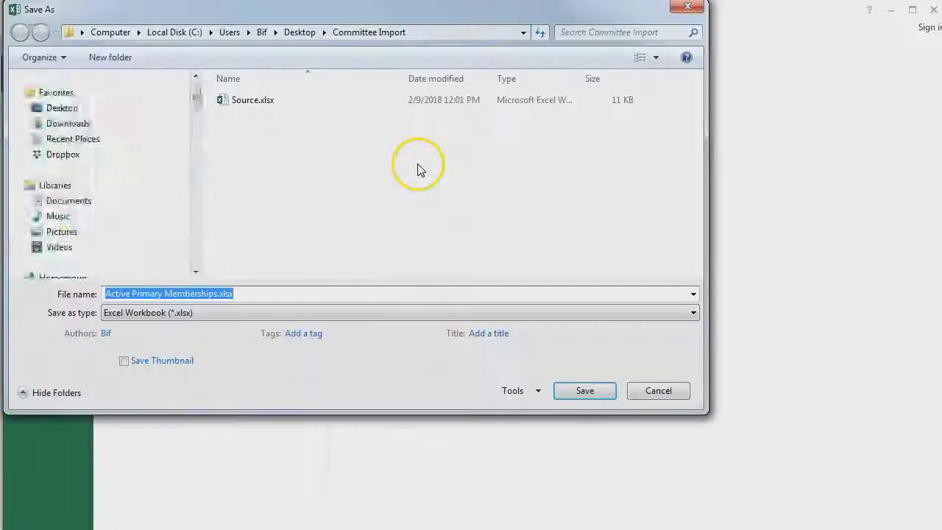
{"action": "left_click", "coordinate": [246, 294]}
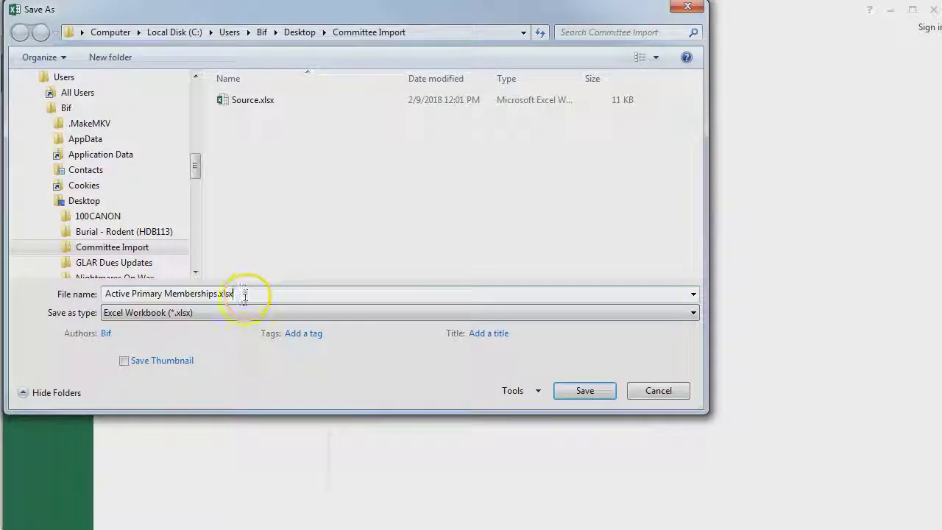
{"action": "left_click", "coordinate": [586, 391]}
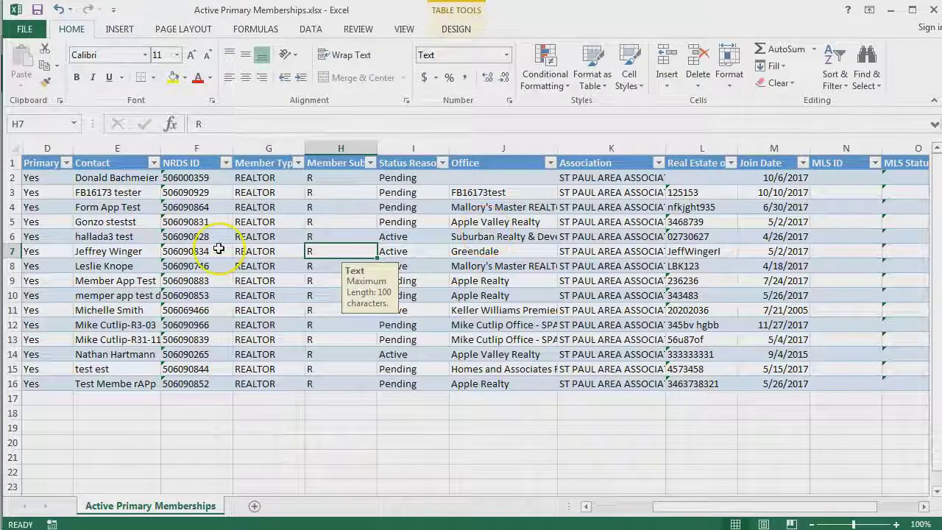
{"action": "left_click", "coordinate": [933, 10]}
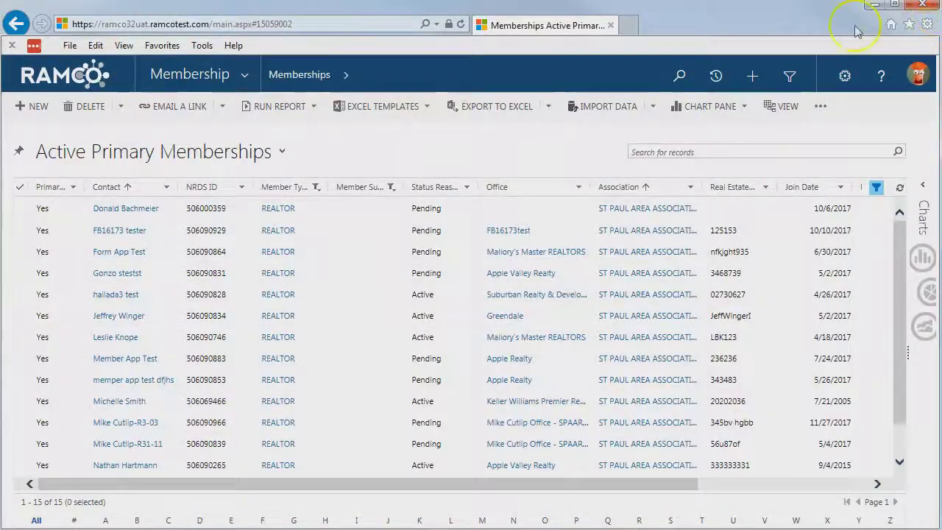
Navigate through Workplace > Data Management to the Imports list
{"action": "left_click", "coordinate": [245, 76]}
{"action": "left_click", "coordinate": [108, 134]}
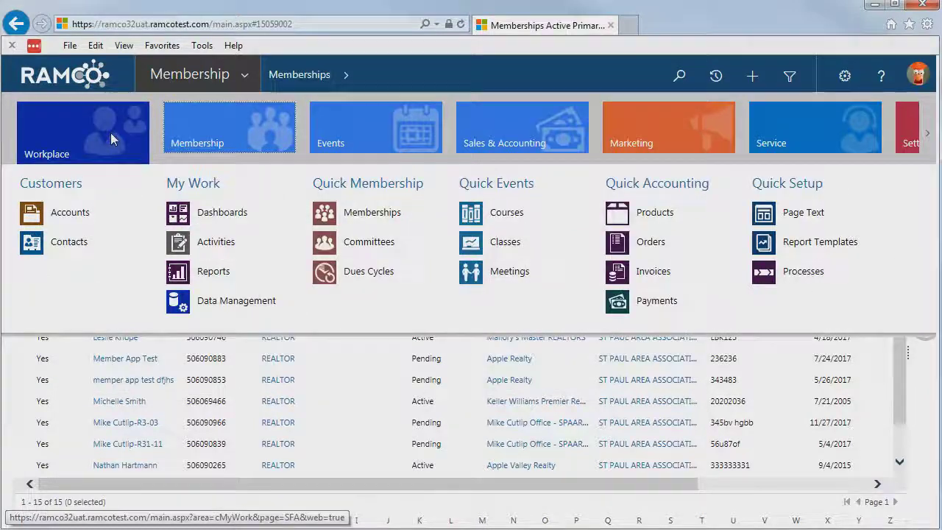
{"action": "left_click", "coordinate": [232, 302]}
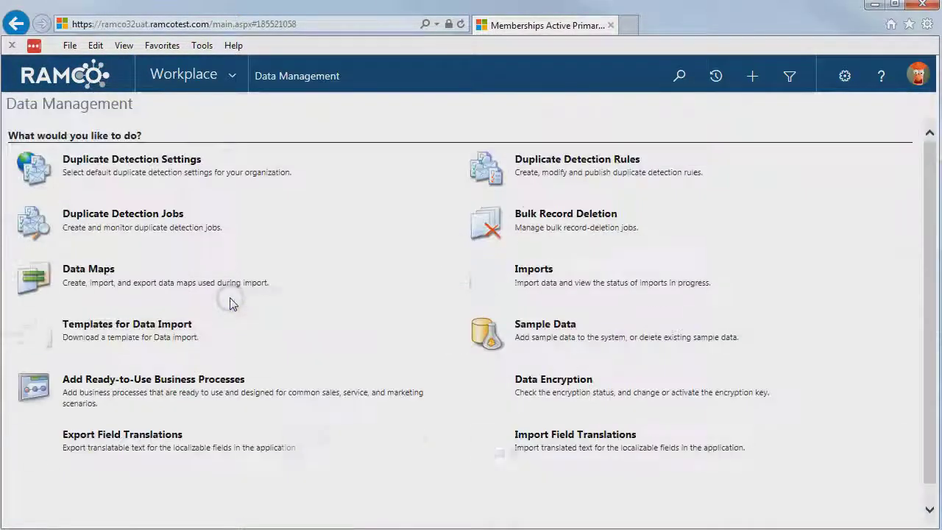
{"action": "left_click", "coordinate": [533, 271]}
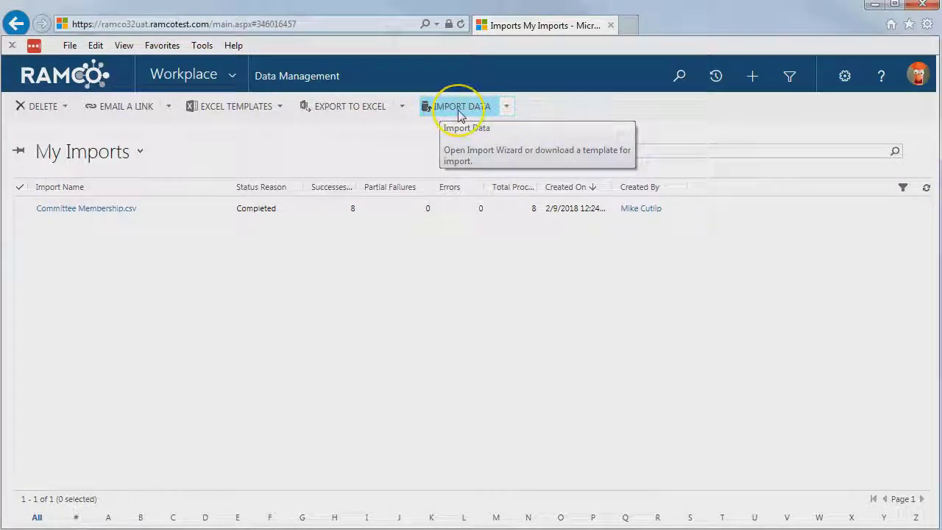
Start a new data import and upload Active Primary Memberships.xlsx
{"action": "left_click", "coordinate": [457, 112]}
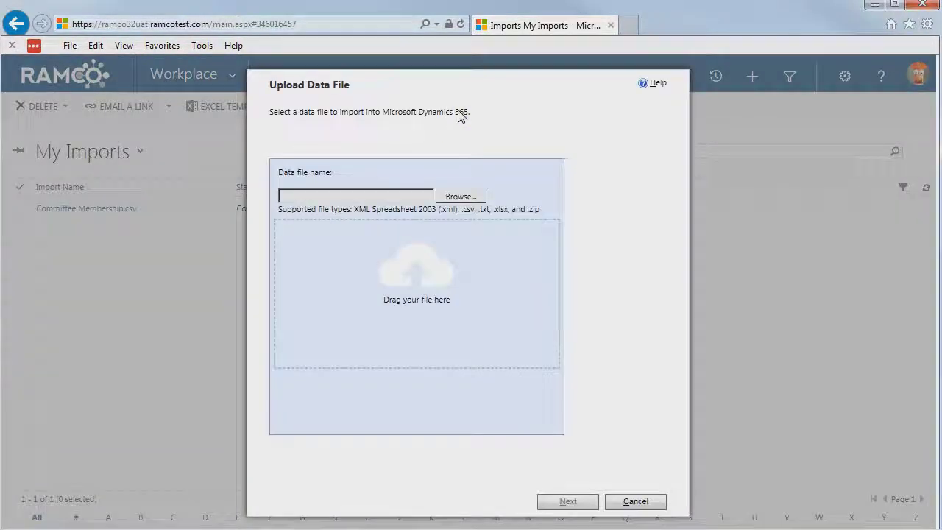
{"action": "left_click", "coordinate": [456, 196]}
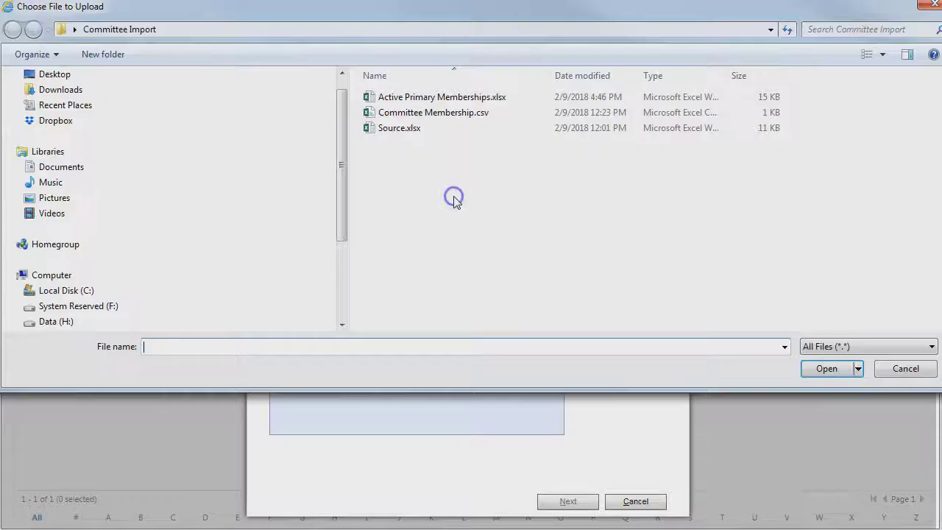
{"action": "double_click", "coordinate": [456, 98]}
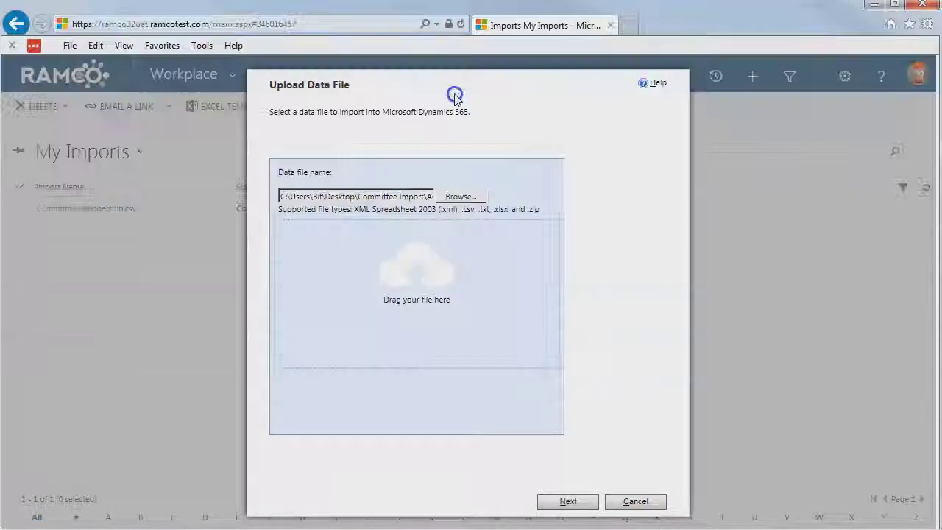
{"action": "left_click", "coordinate": [568, 501]}
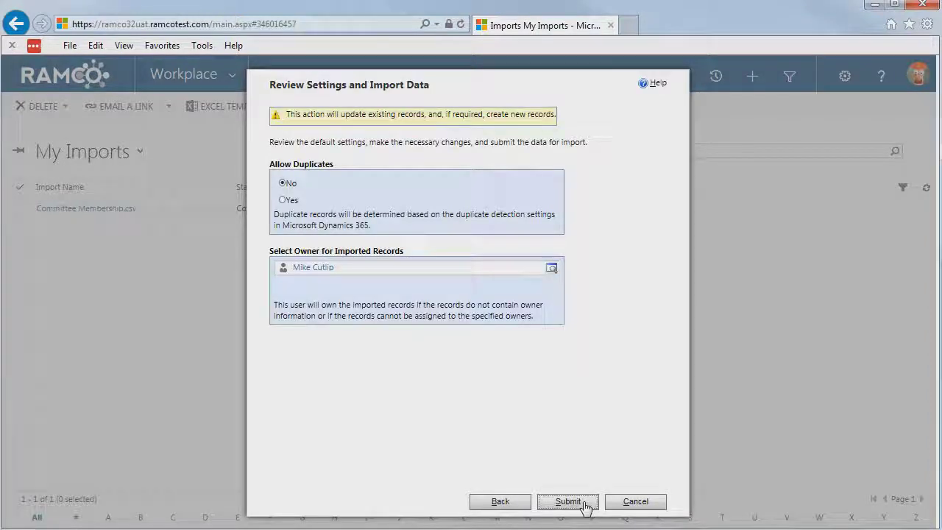
Step through the import wizard, submit the data and finish
{"action": "left_click", "coordinate": [564, 417]}
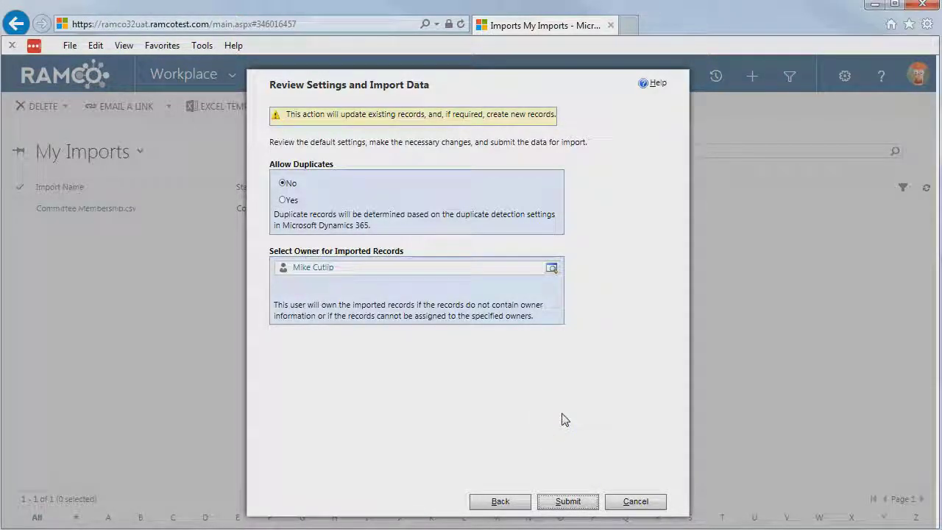
{"action": "left_click", "coordinate": [598, 391]}
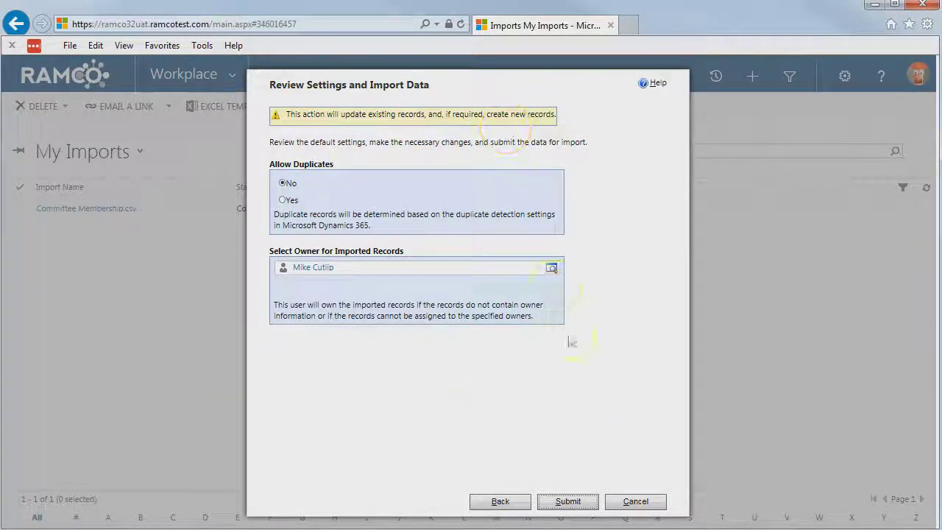
{"action": "left_click", "coordinate": [568, 501]}
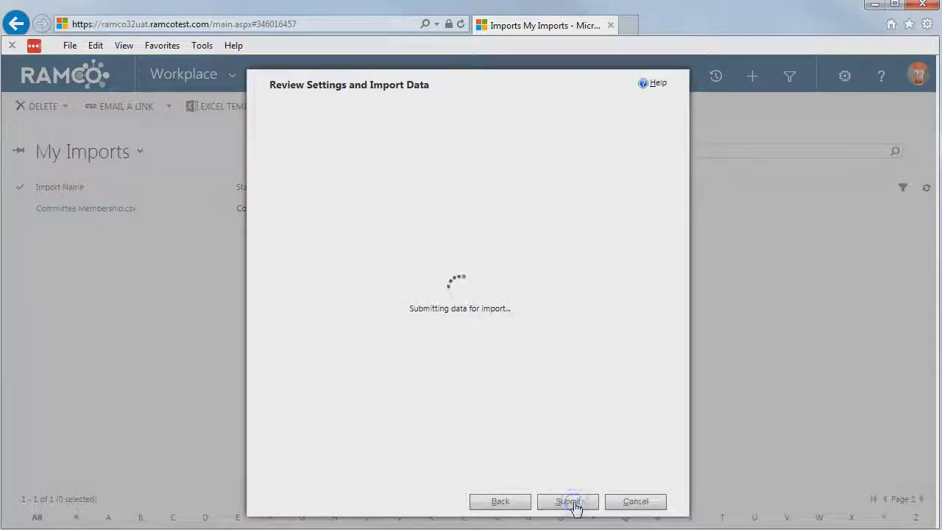
{"action": "left_click", "coordinate": [635, 501]}
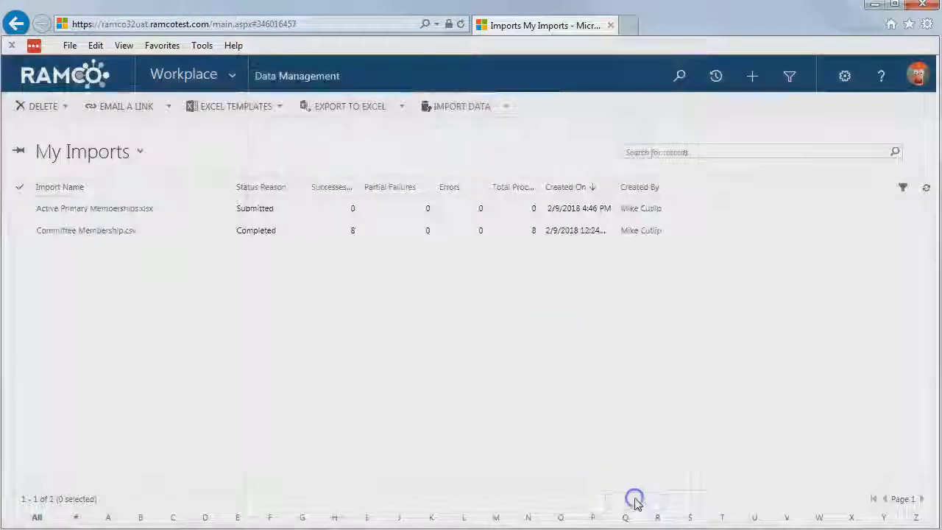
Refresh the imports list until Active Primary Memberships.xlsx shows Completed with 15 successes
{"action": "left_click", "coordinate": [926, 188]}
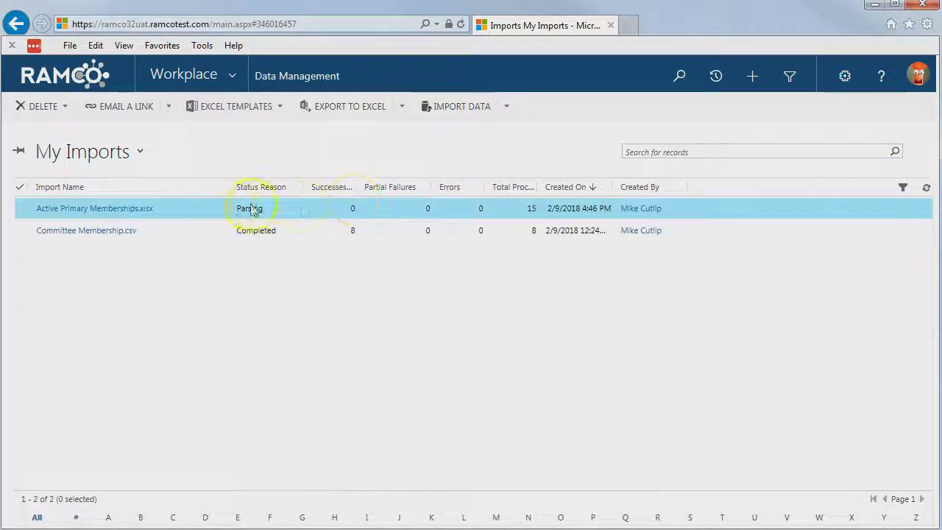
{"action": "left_click", "coordinate": [927, 190]}
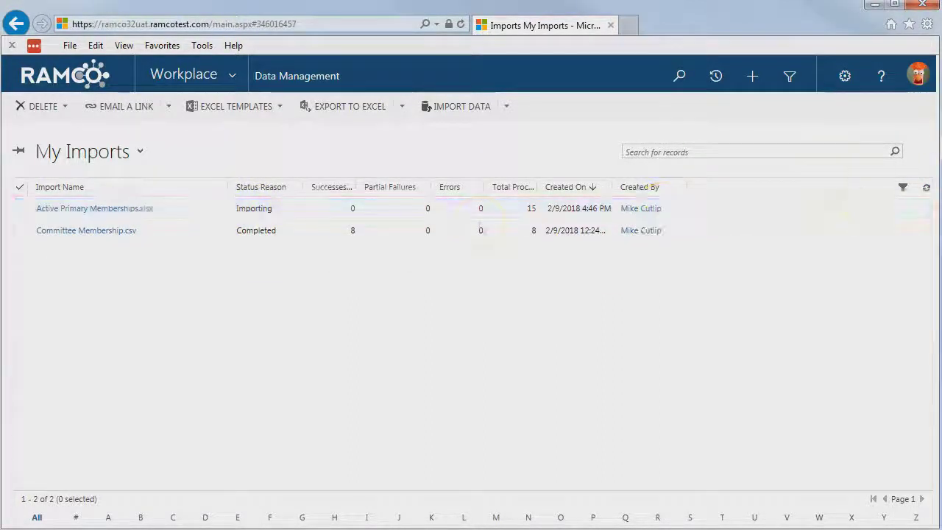
{"action": "left_click", "coordinate": [927, 190]}
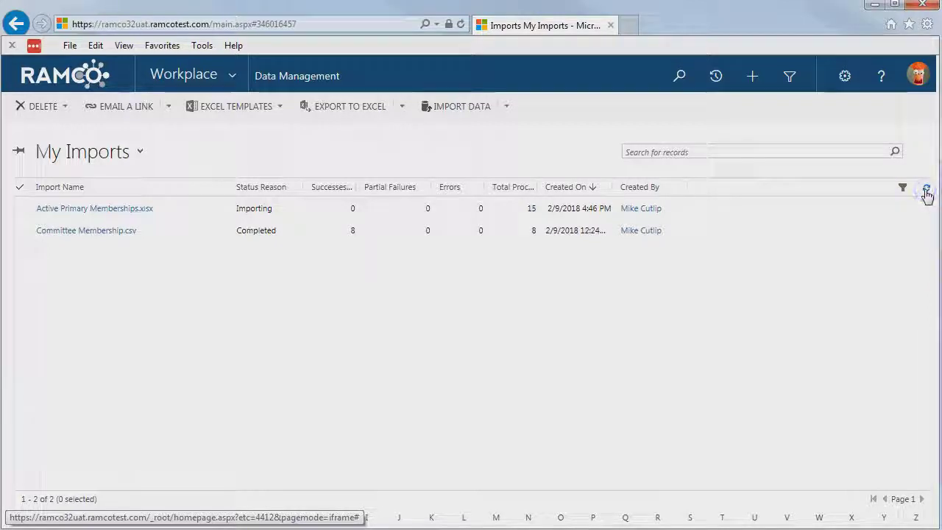
{"action": "left_click", "coordinate": [926, 192]}
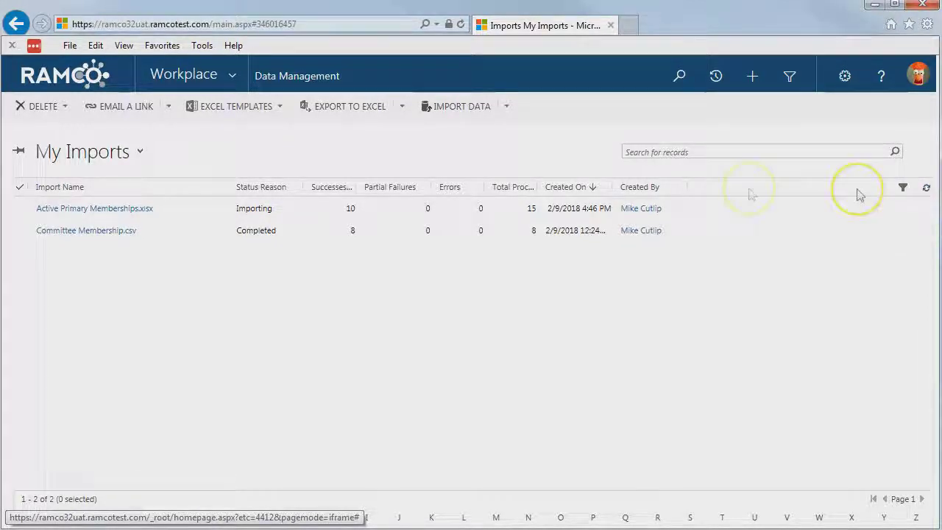
{"action": "left_click", "coordinate": [927, 191]}
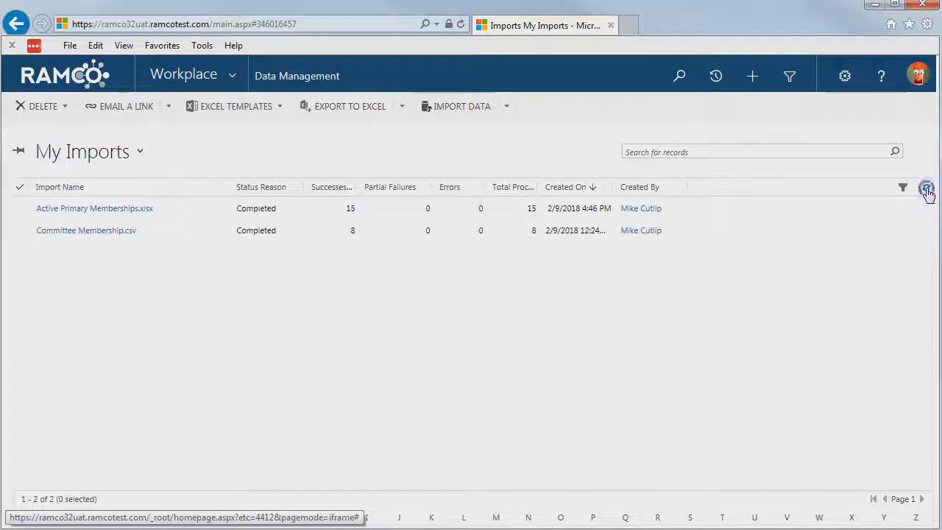
Open the Active Primary Memberships.xlsx import record and its Memberships Fully Imported list
{"action": "double_click", "coordinate": [258, 210]}
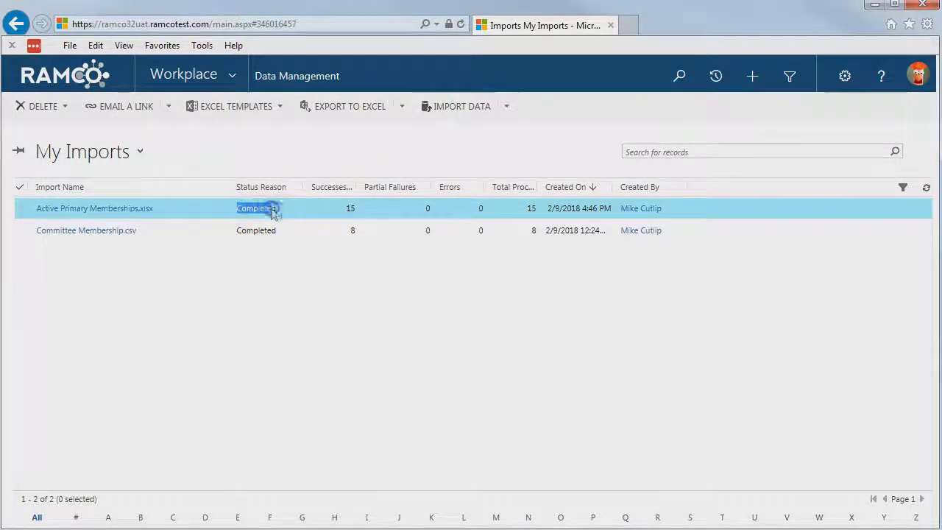
{"action": "double_click", "coordinate": [310, 213]}
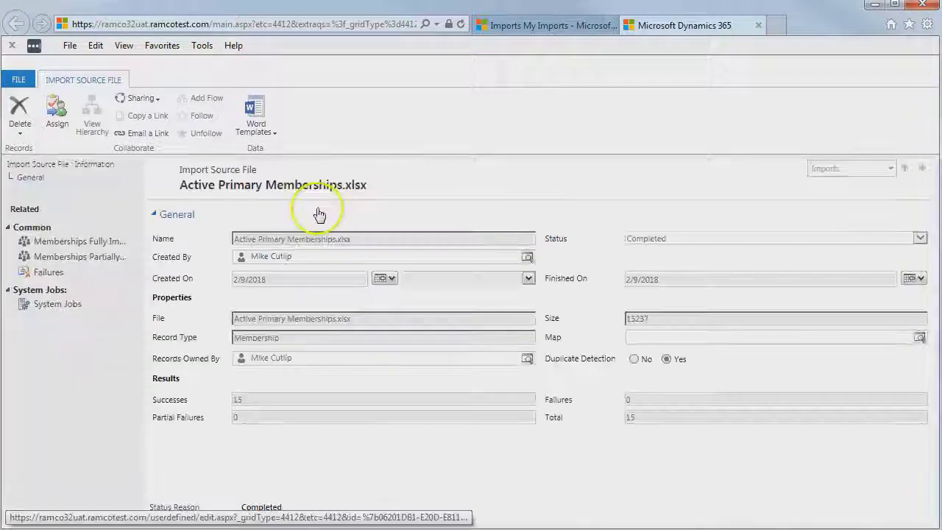
{"action": "left_click", "coordinate": [69, 243]}
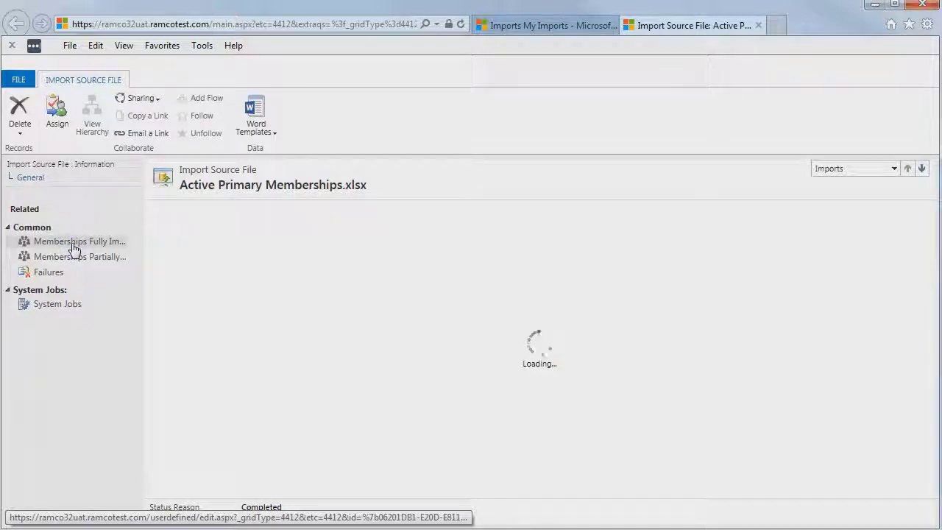
Scroll the 15 imported memberships to confirm each is a REALTOR Update with Member Subclass R
{"action": "left_click", "coordinate": [527, 258]}
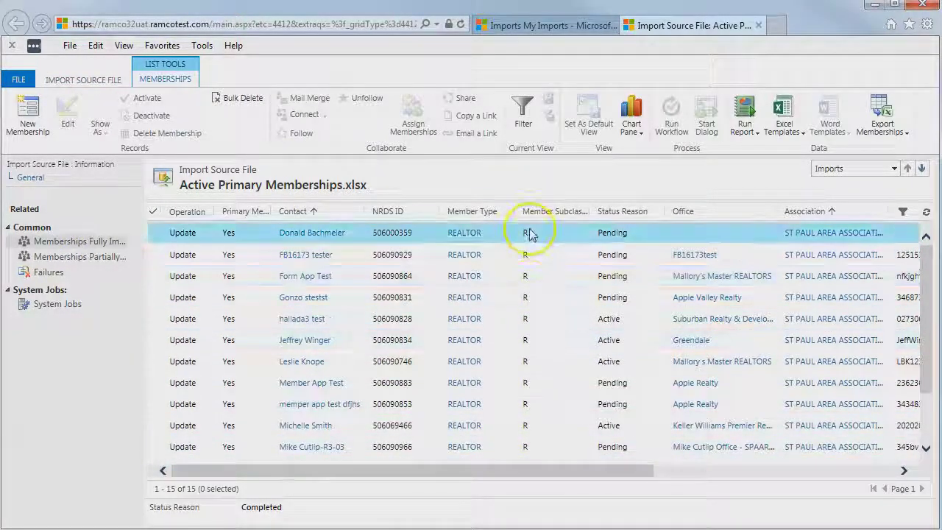
{"action": "scroll", "coordinate": [529, 294], "scroll_direction": "down", "scroll_amount": 3}
{"action": "scroll", "coordinate": [541, 331], "scroll_direction": "up", "scroll_amount": 3}
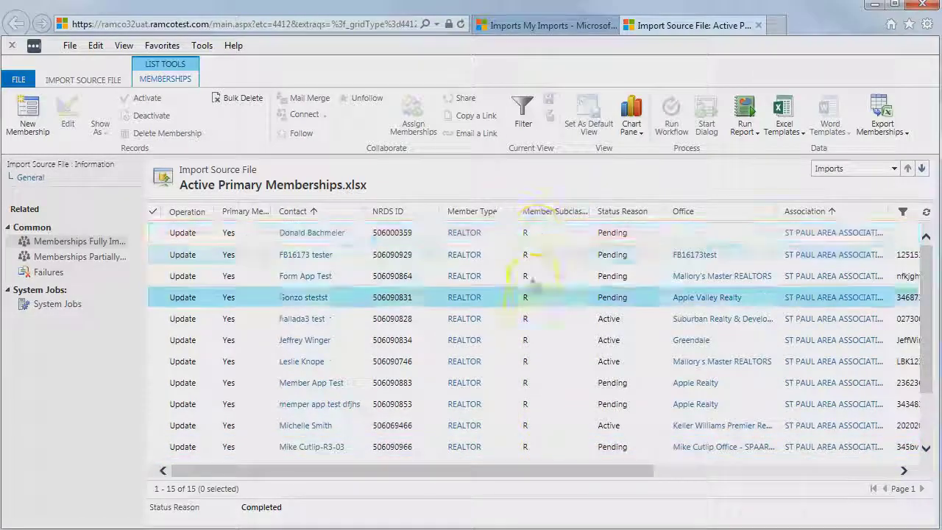
{"action": "scroll", "coordinate": [526, 371], "scroll_direction": "down", "scroll_amount": 3}
{"action": "scroll", "coordinate": [528, 346], "scroll_direction": "up", "scroll_amount": 3}
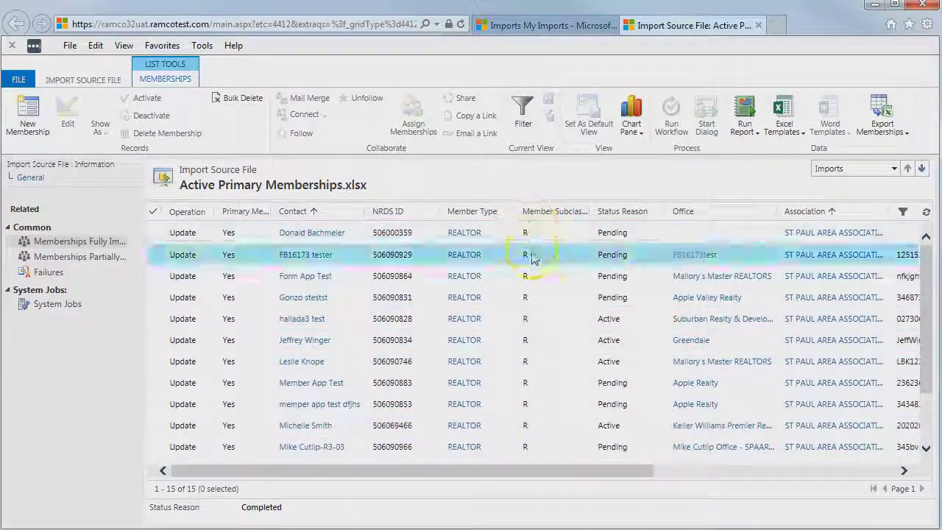
{"action": "scroll", "coordinate": [534, 254], "scroll_direction": "down", "scroll_amount": 2}
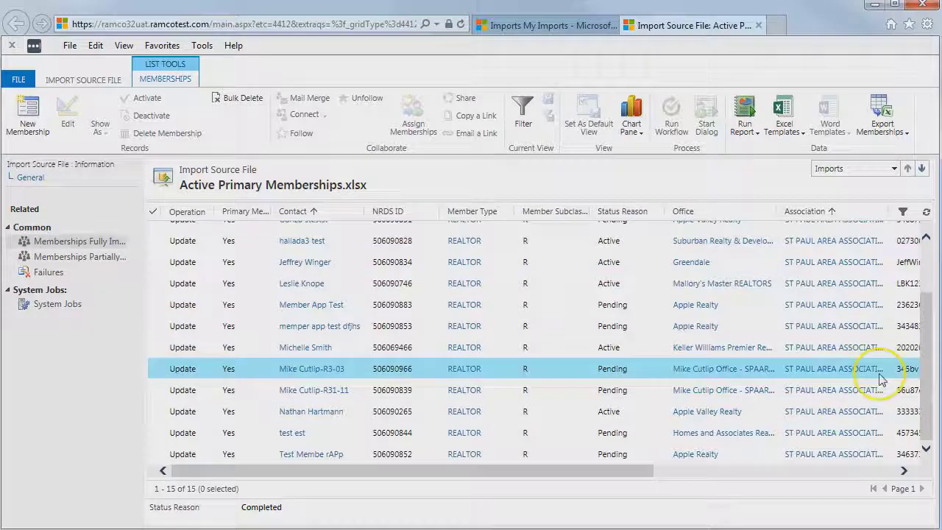
{"action": "left_click_drag", "start_coordinate": [925, 389], "coordinate": [924, 425]}
{"action": "left_click", "coordinate": [554, 269]}
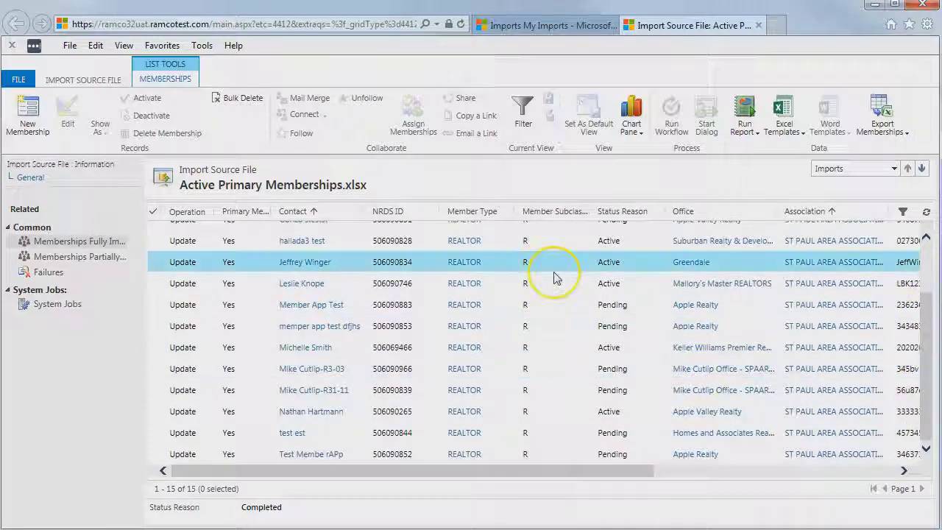